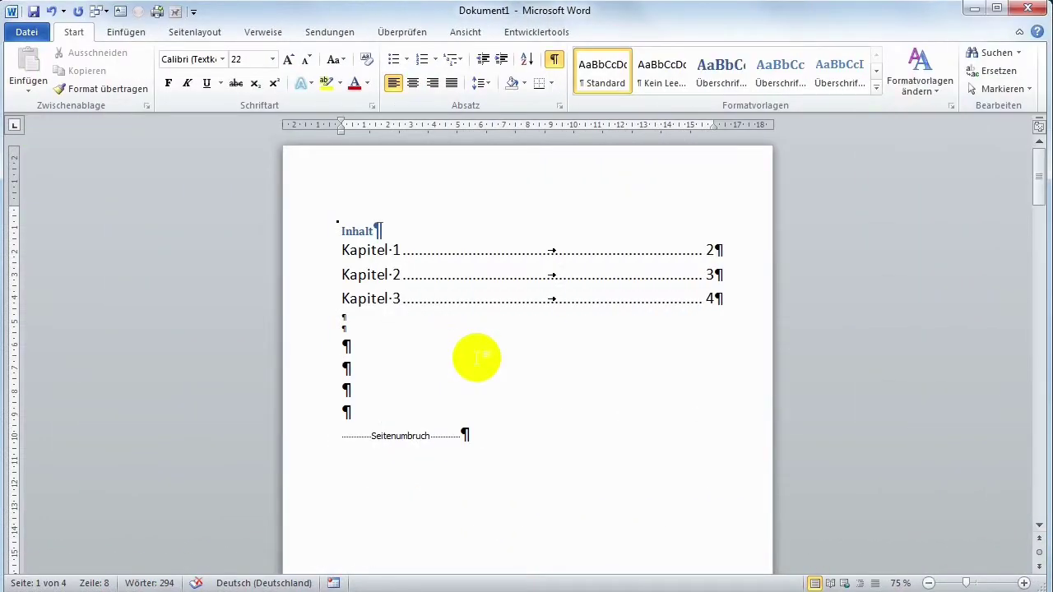
- Check the table of contents links and follow the Kapitel 3 entry to its heading
left_click(412, 233)
left_click(403, 250)
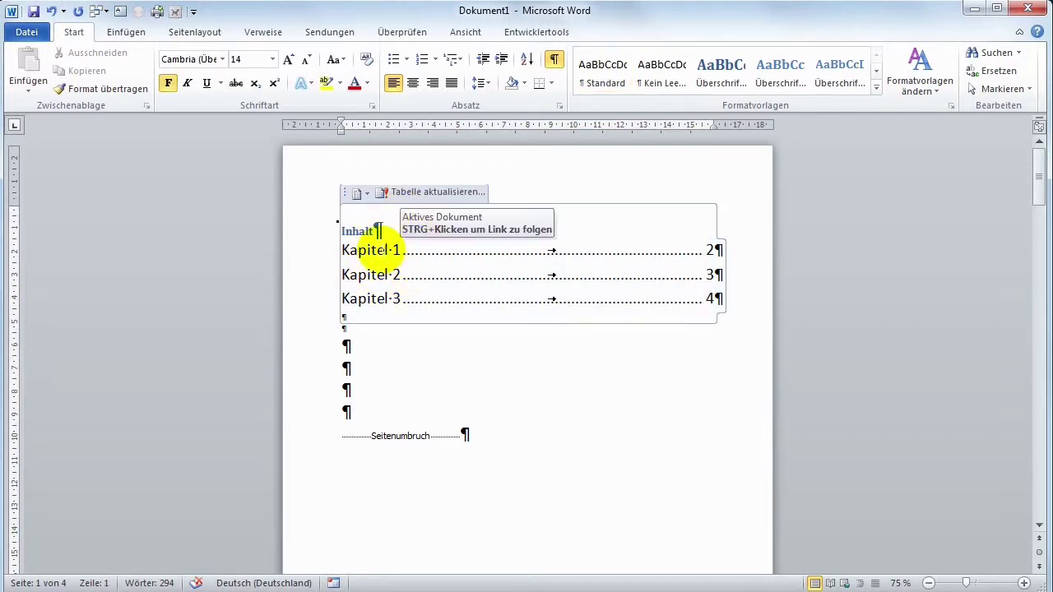
left_click(411, 231)
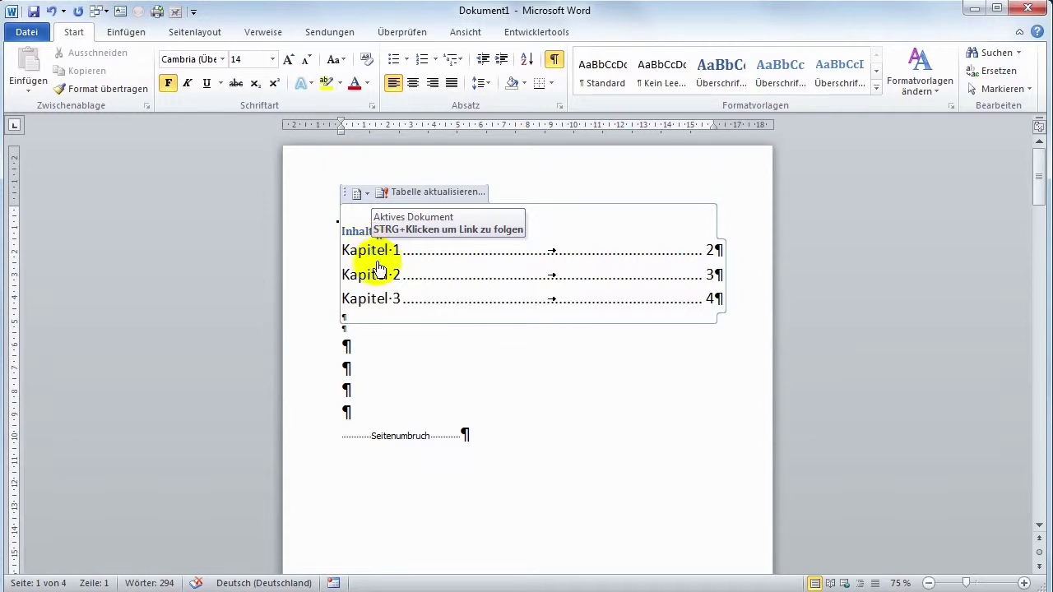
left_click(371, 308, "ctrl")
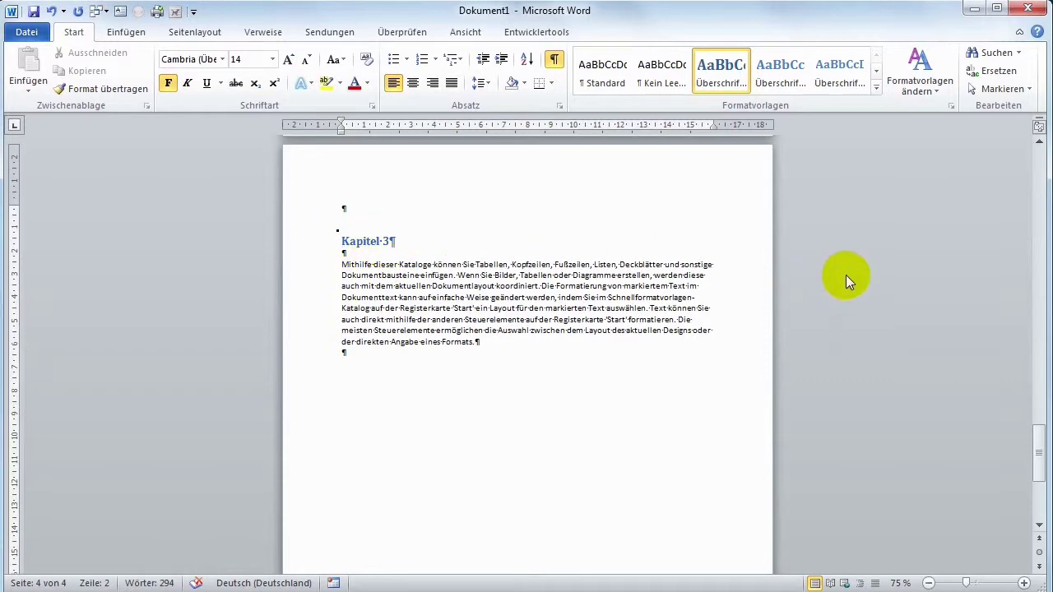
left_click_drag(1034, 451, 1034, 160)
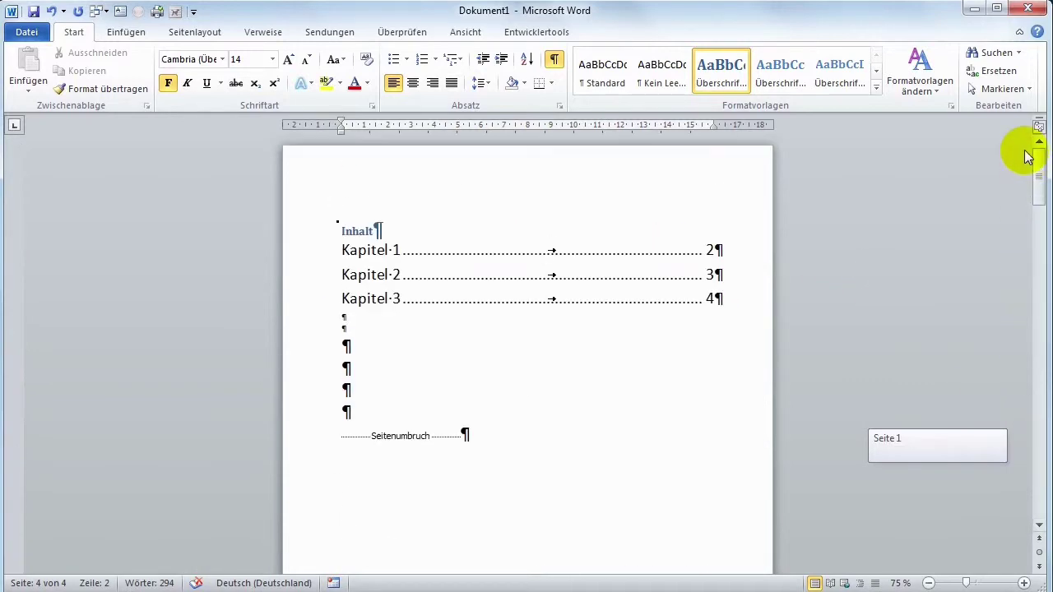
- Type 'Kapitel 3' on an empty line below the contents and select it
left_click(347, 367)
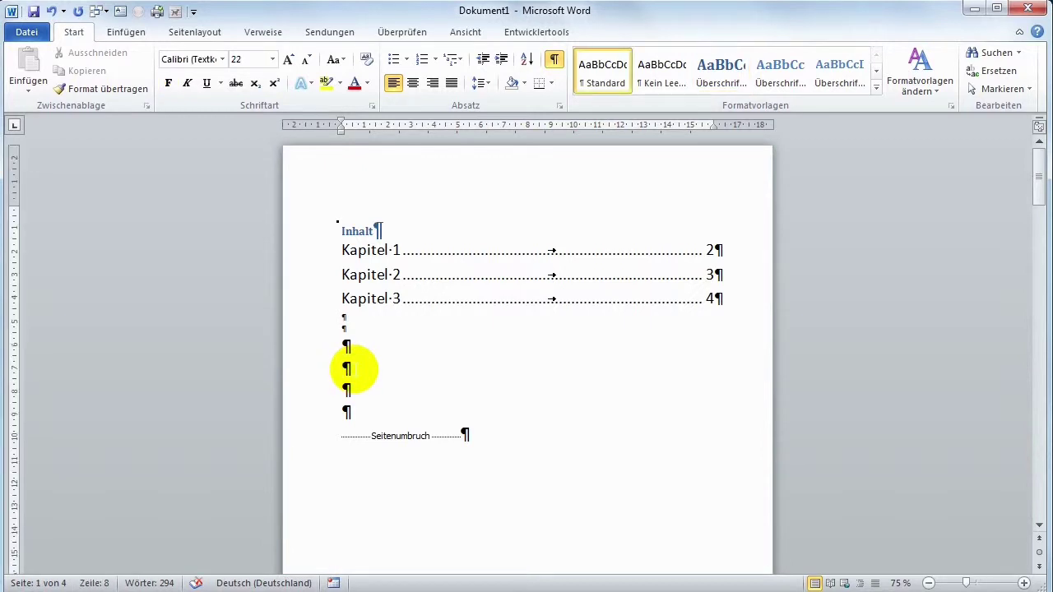
type("Kap")
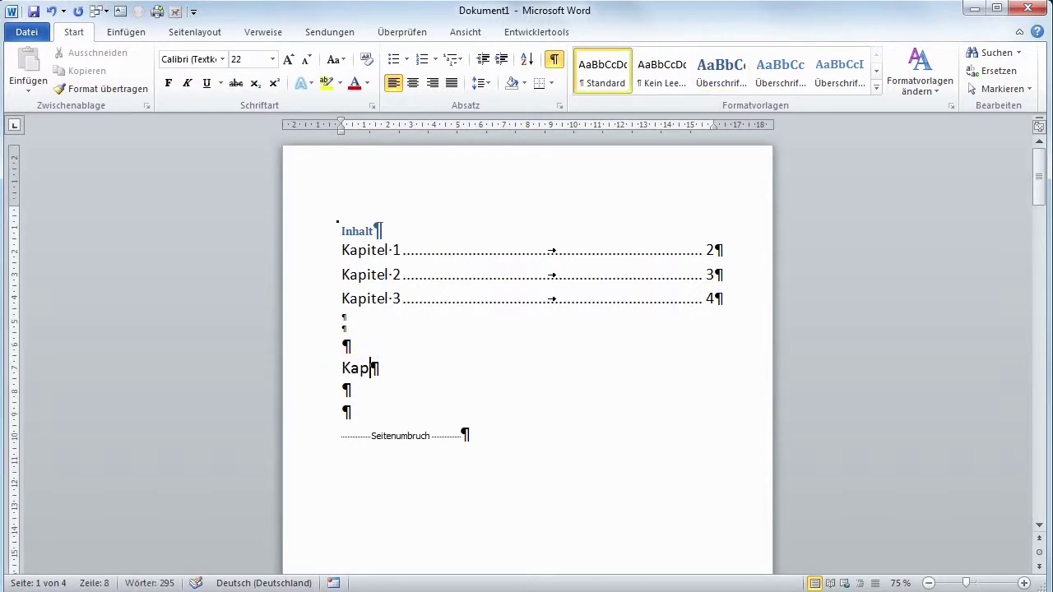
type("itel ")
type("3")
left_click(124, 35)
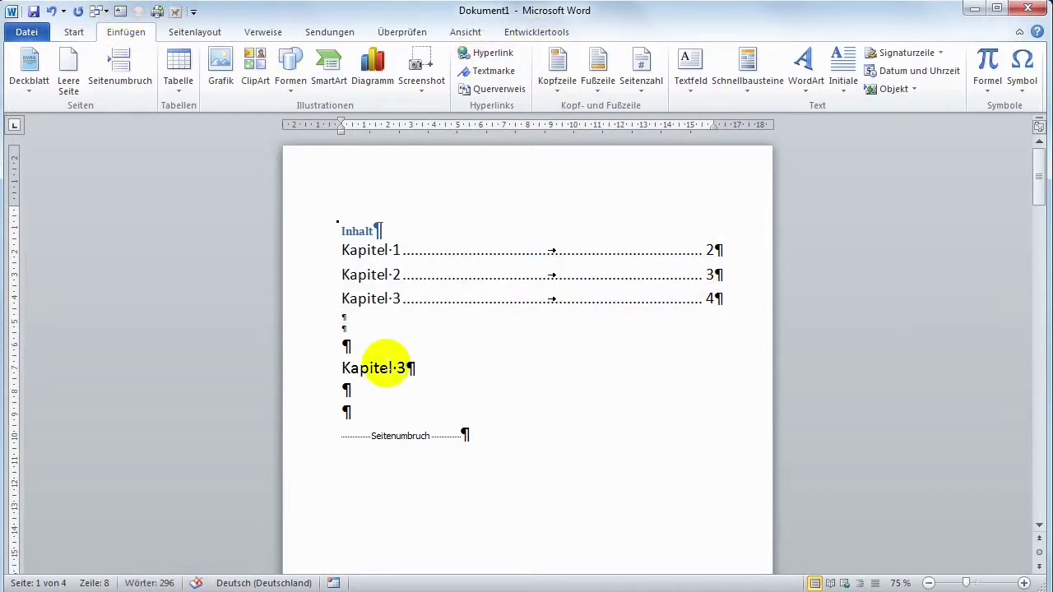
left_click_drag(341, 368, 414, 368)
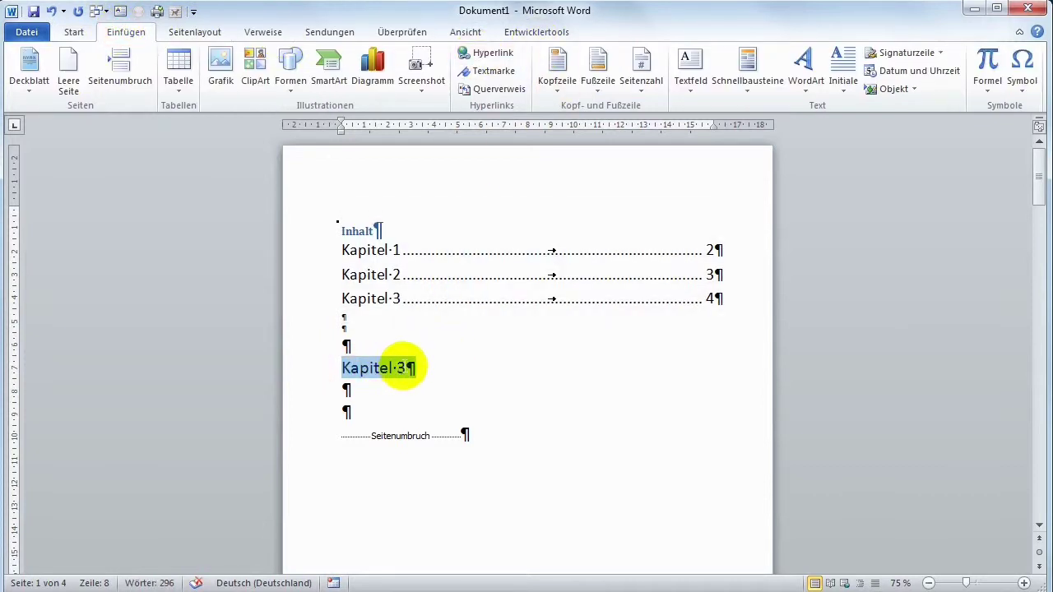
- Hyperlink the selected 'Kapitel 3' text to the Kapitel 3 heading, then follow the link
left_click(485, 53)
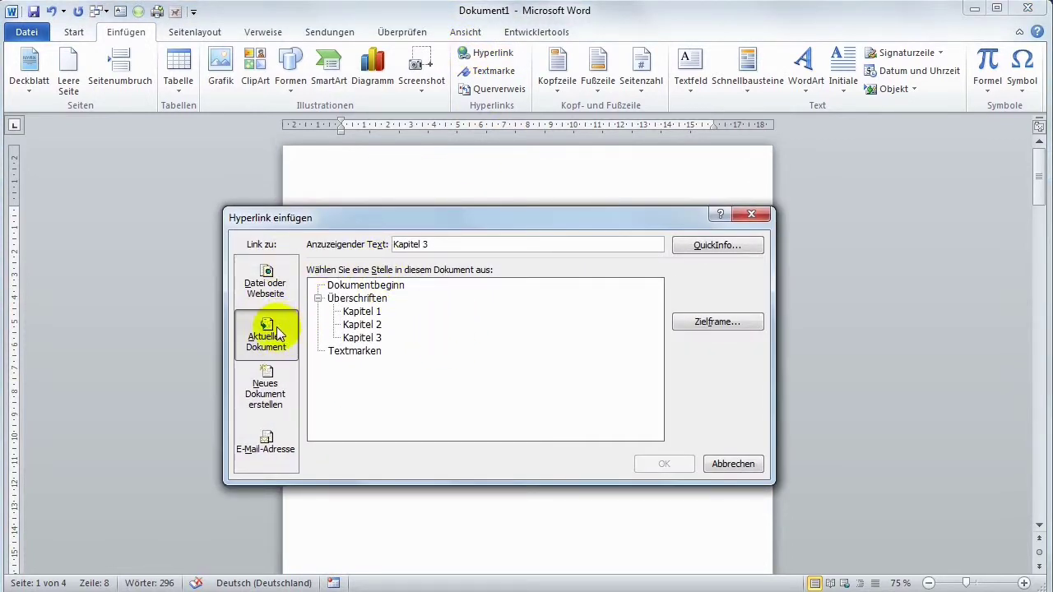
left_click(368, 338)
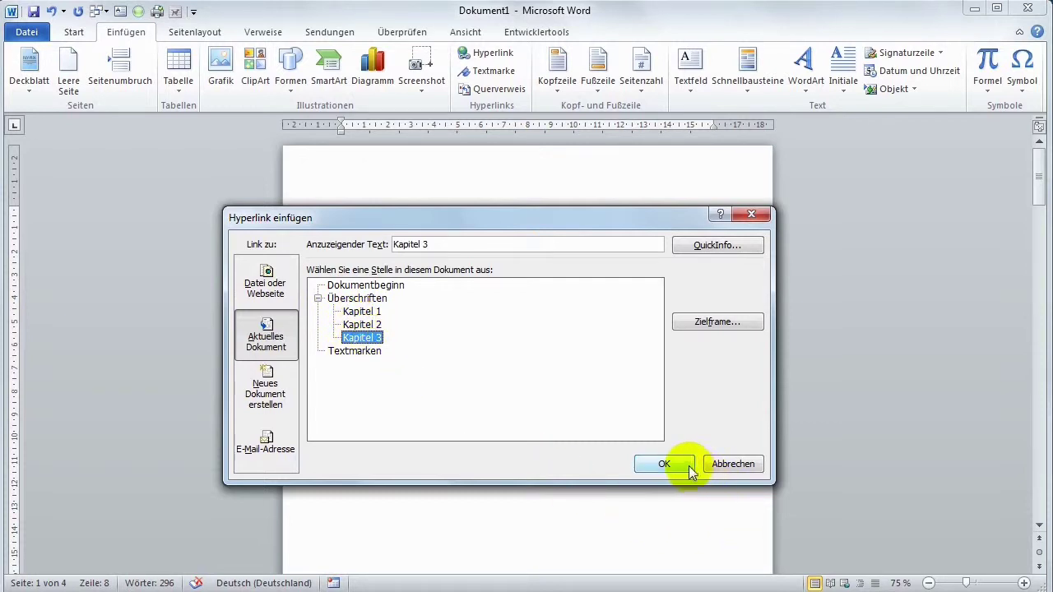
left_click_drag(613, 220, 654, 371)
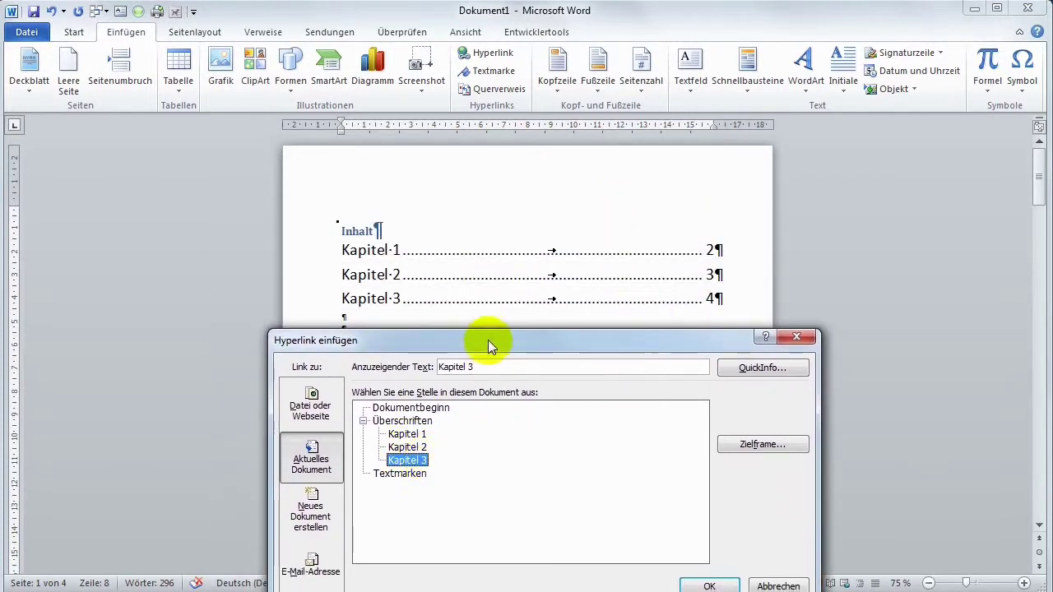
left_click_drag(491, 341, 517, 195)
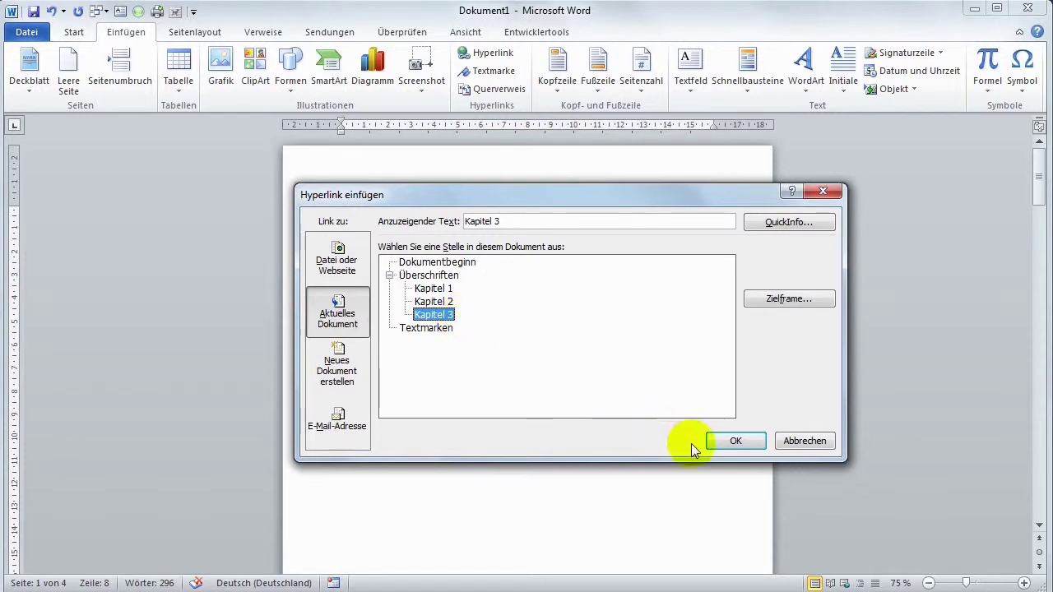
left_click(735, 441)
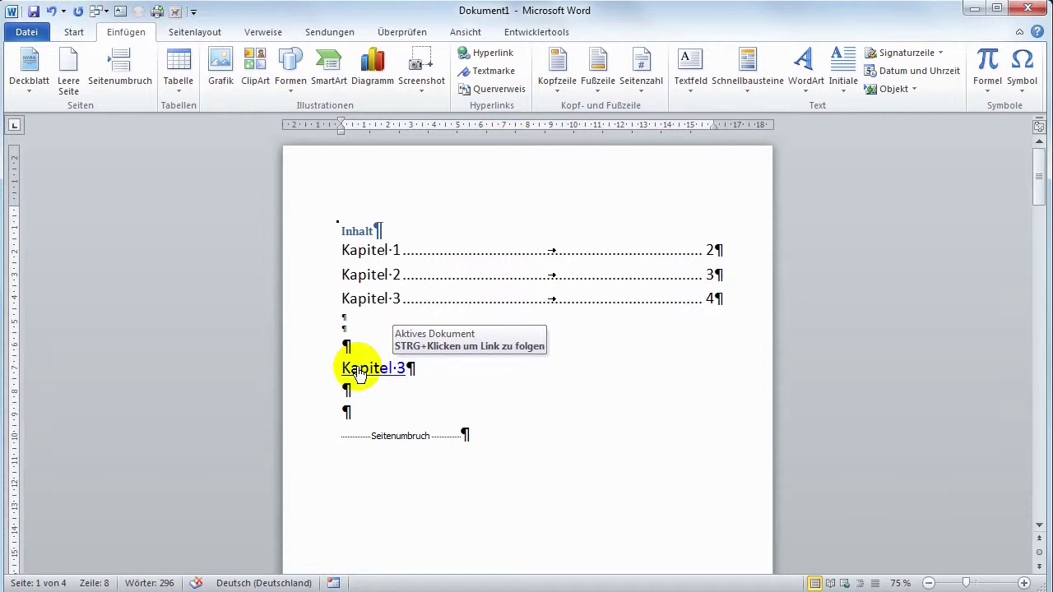
left_click(359, 374, "ctrl")
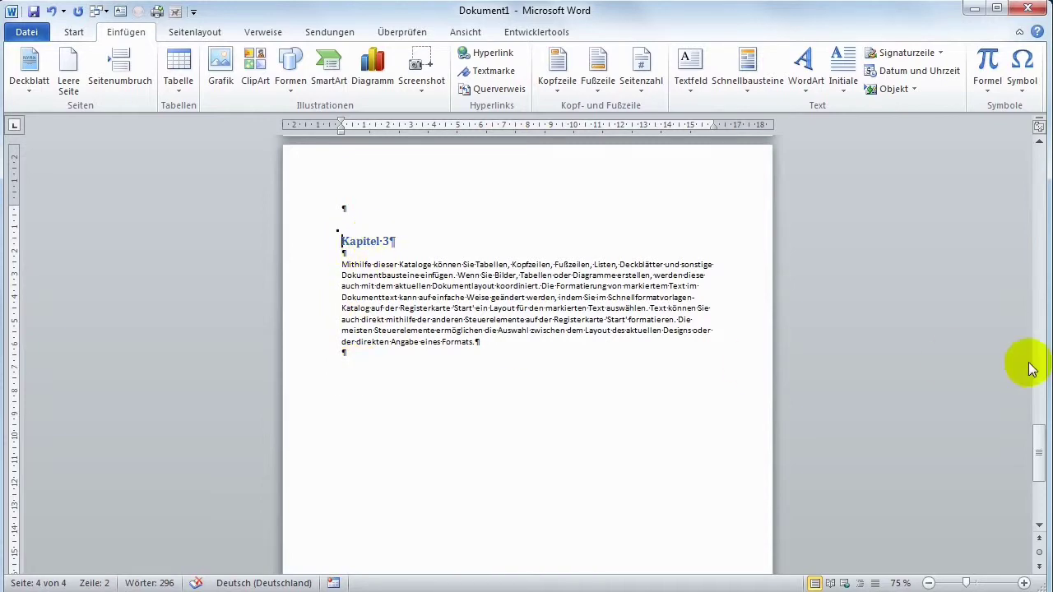
- Scroll back to the top, then down to the Kapitel 1 section
left_click_drag(1037, 444, 1043, 157)
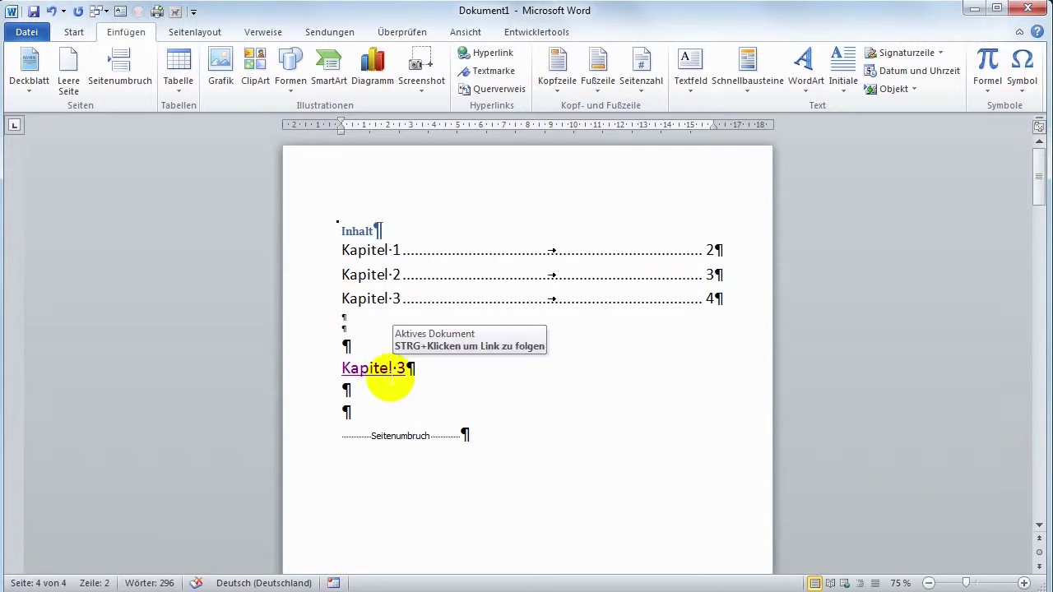
left_click_drag(1037, 160, 1037, 263)
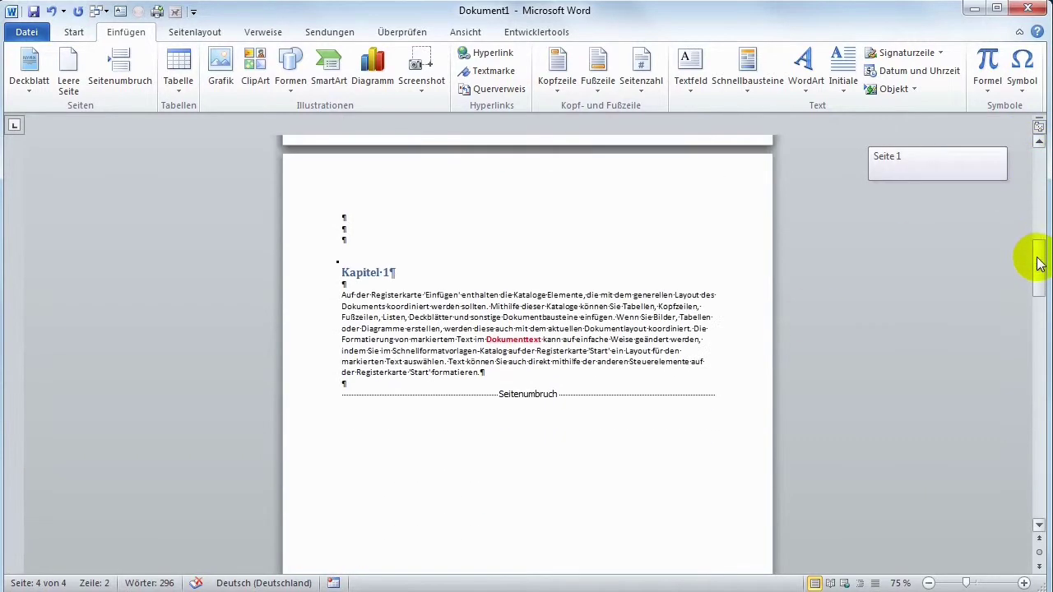
- Bookmark the word 'Dokumenttext' as Textm1, then scroll back up to the contents
double_click(514, 295)
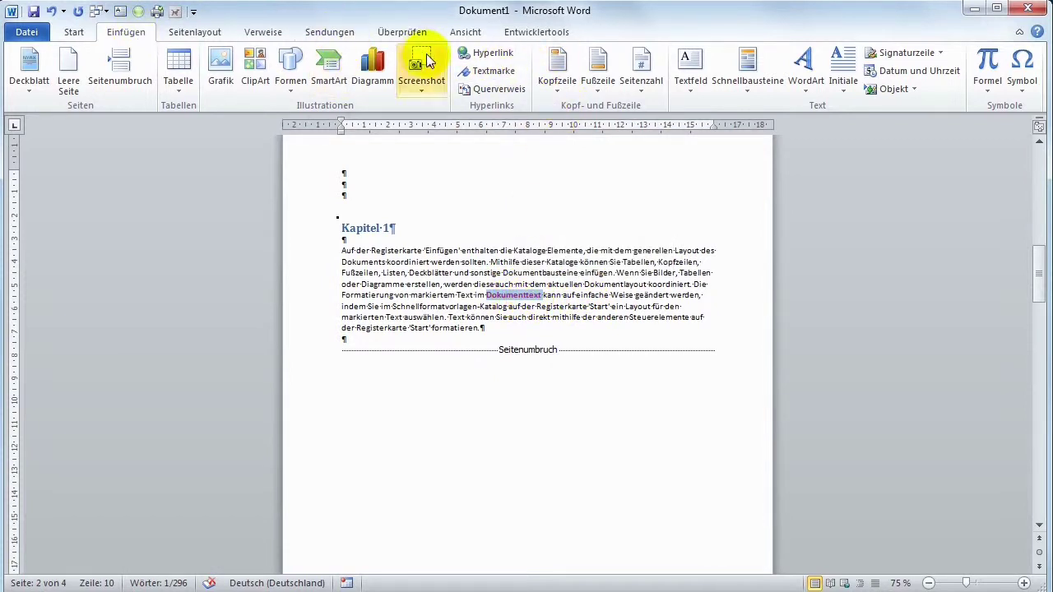
left_click(478, 72)
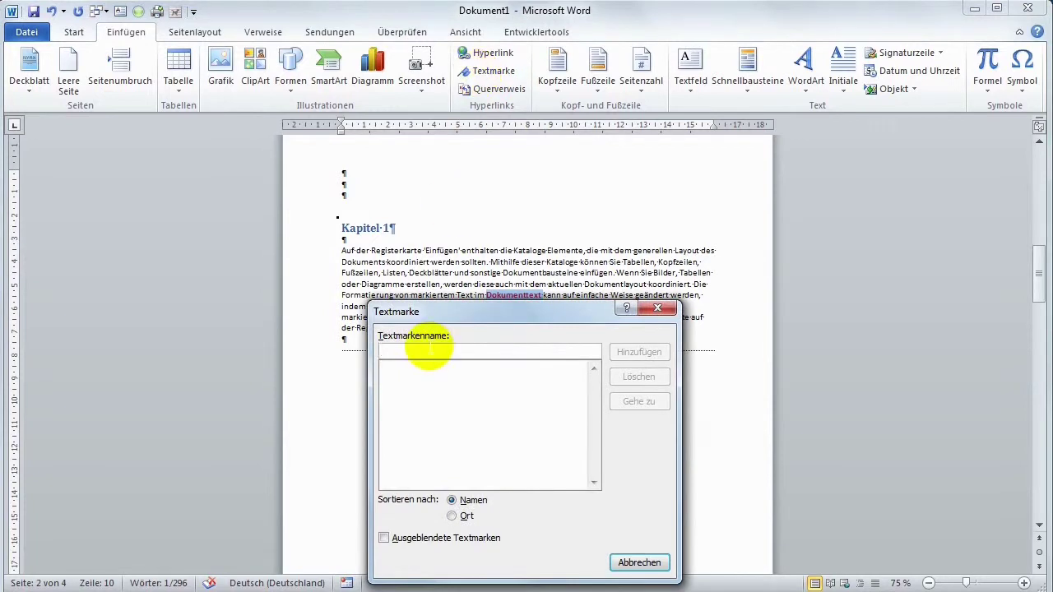
type("Textm1")
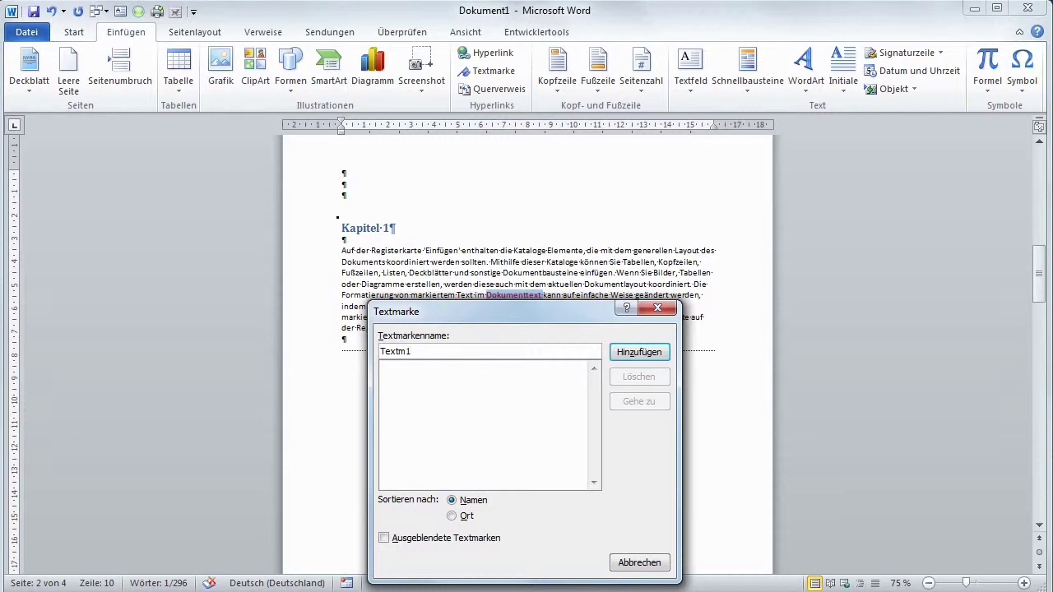
key("Return")
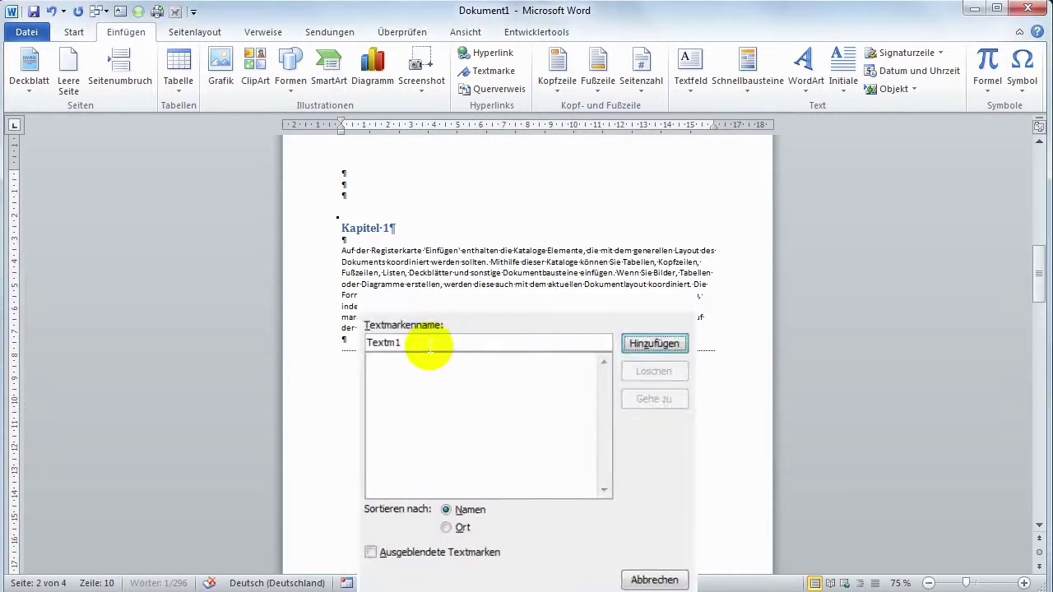
scroll(530, 363, "up", 10)
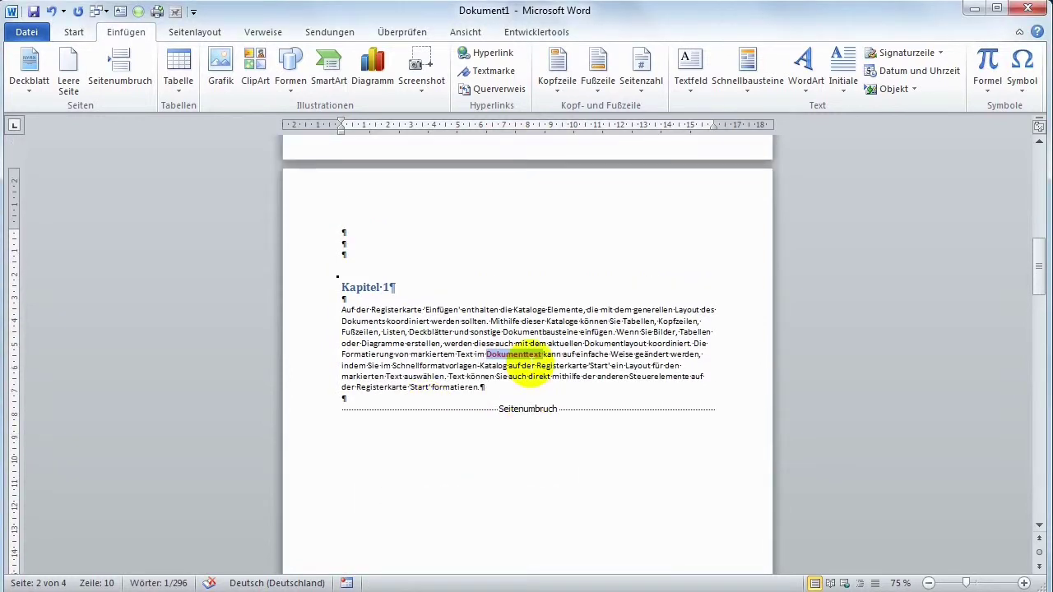
scroll(529, 363, "up", 2)
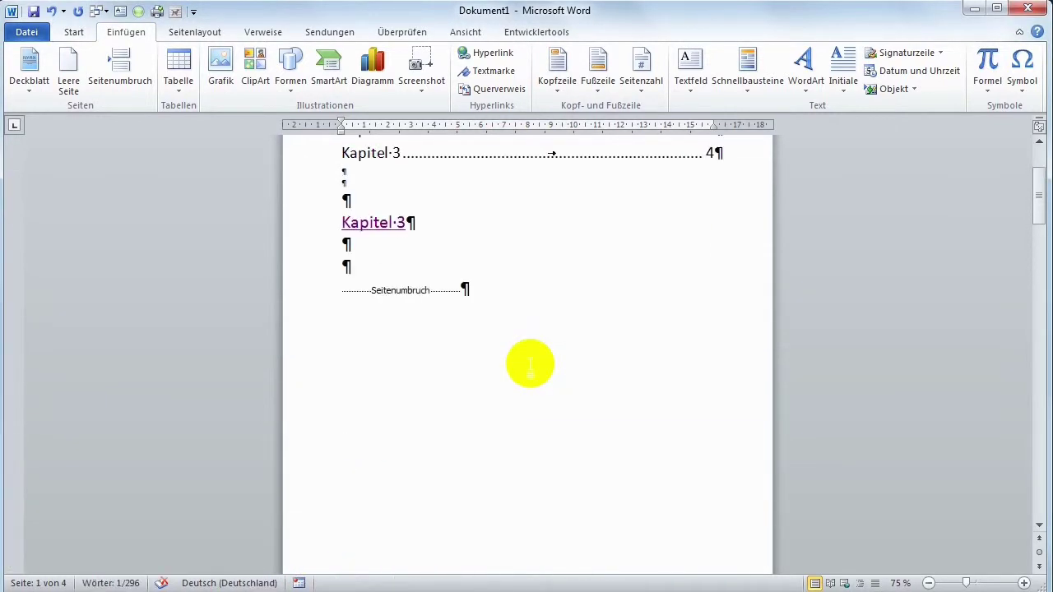
scroll(530, 363, "up", 2)
- Add 'Textmarke1' below the Kapitel 3 link, hyperlink it to bookmark Textm1, and test it
left_click(363, 325)
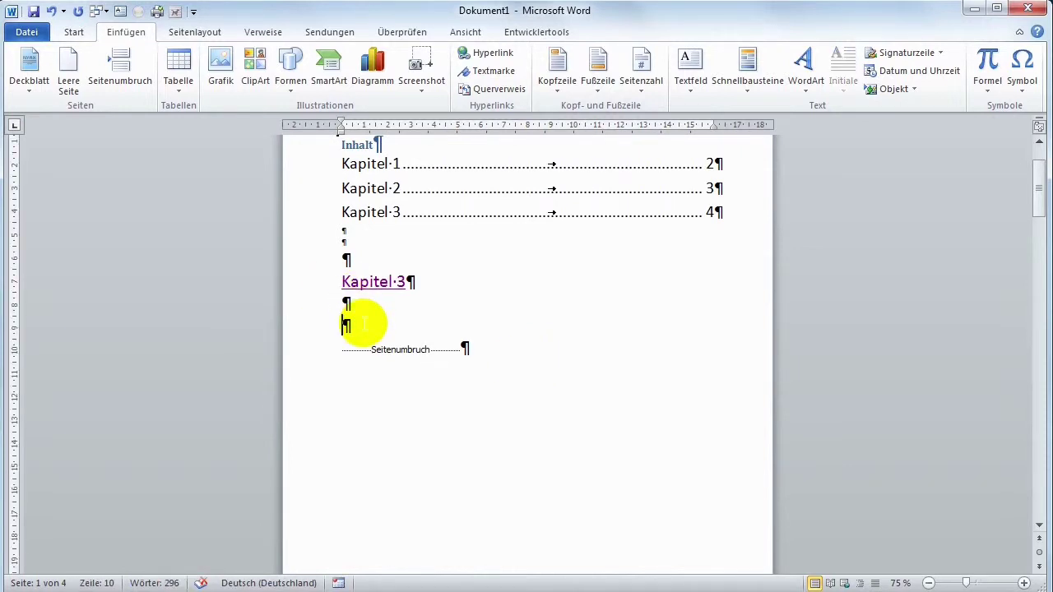
type("Textm")
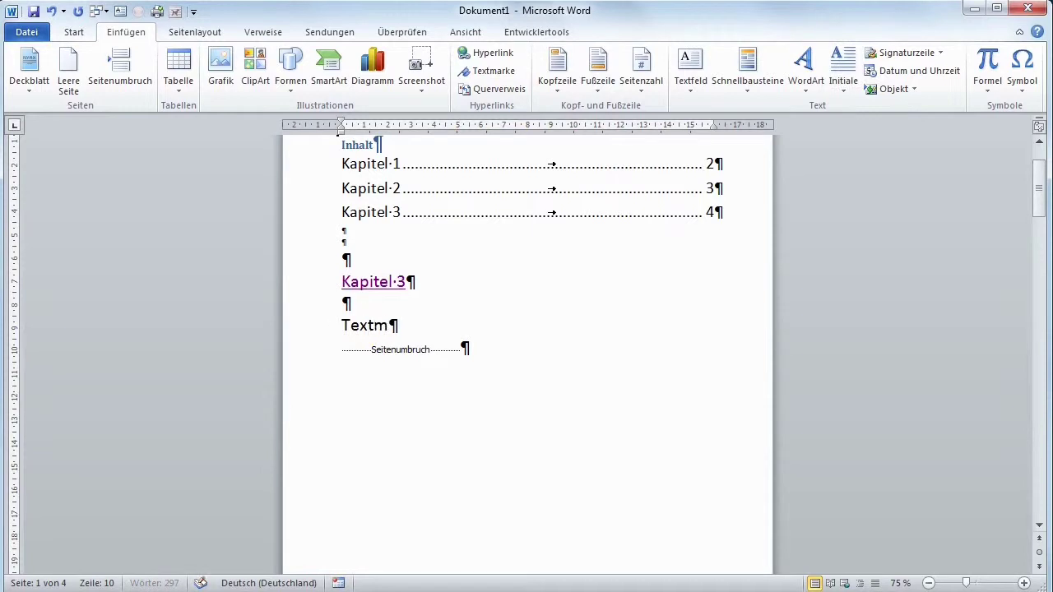
type("arke")
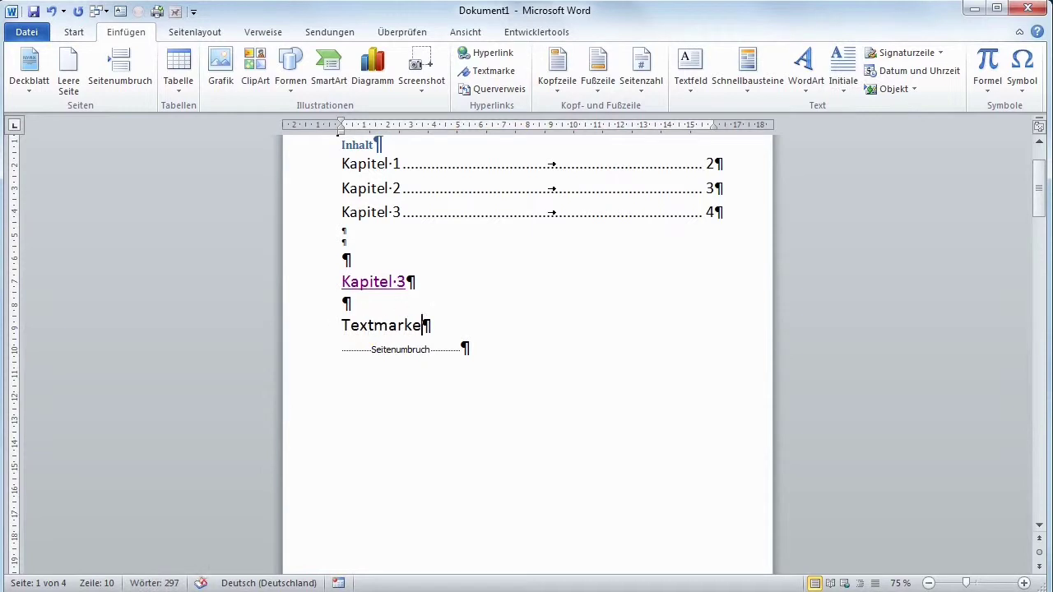
type("1")
left_click(293, 327)
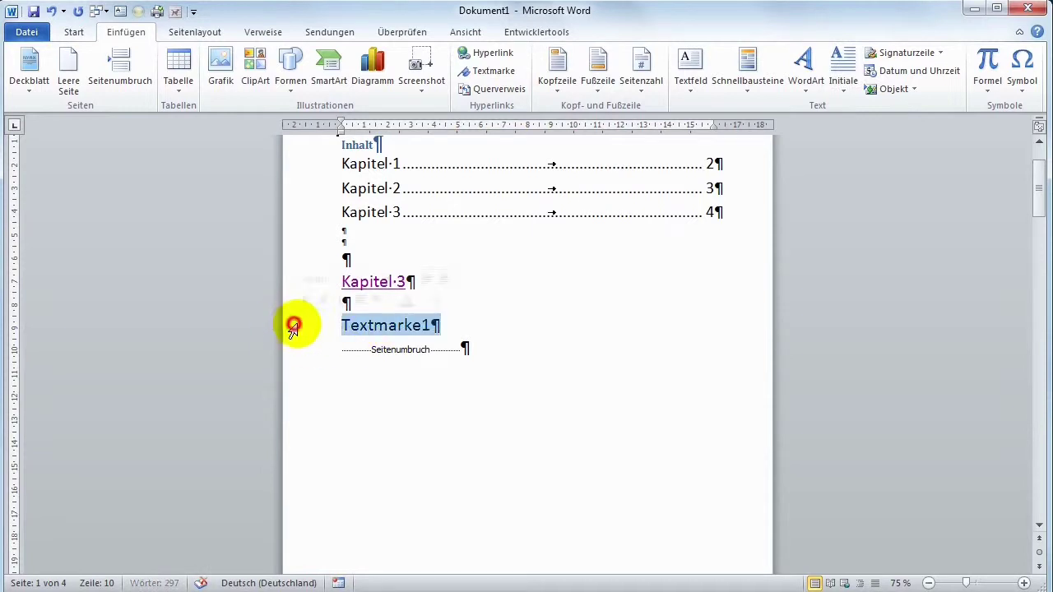
left_click(489, 53)
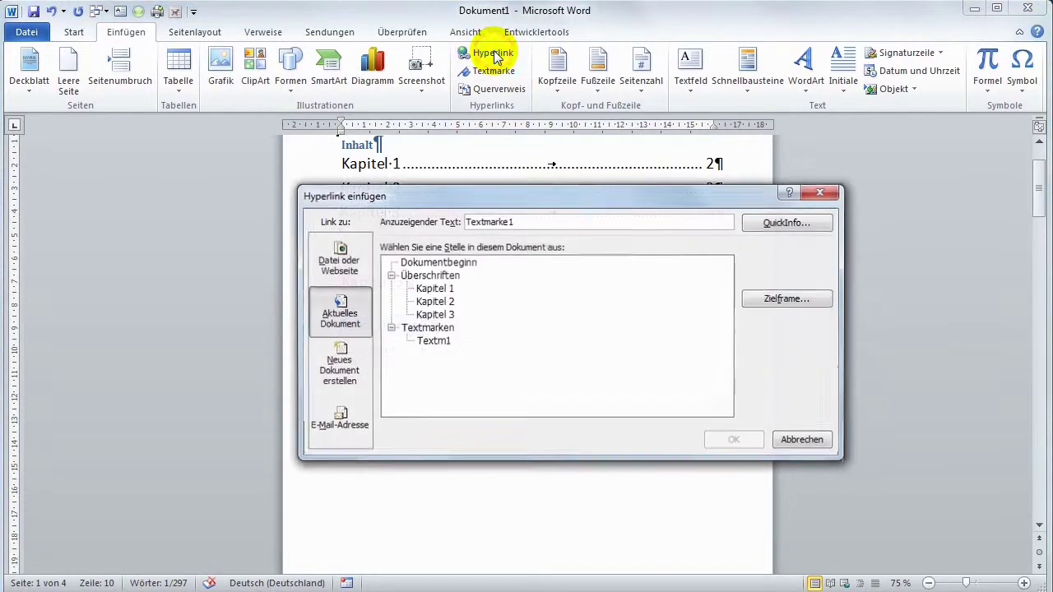
left_click(433, 342)
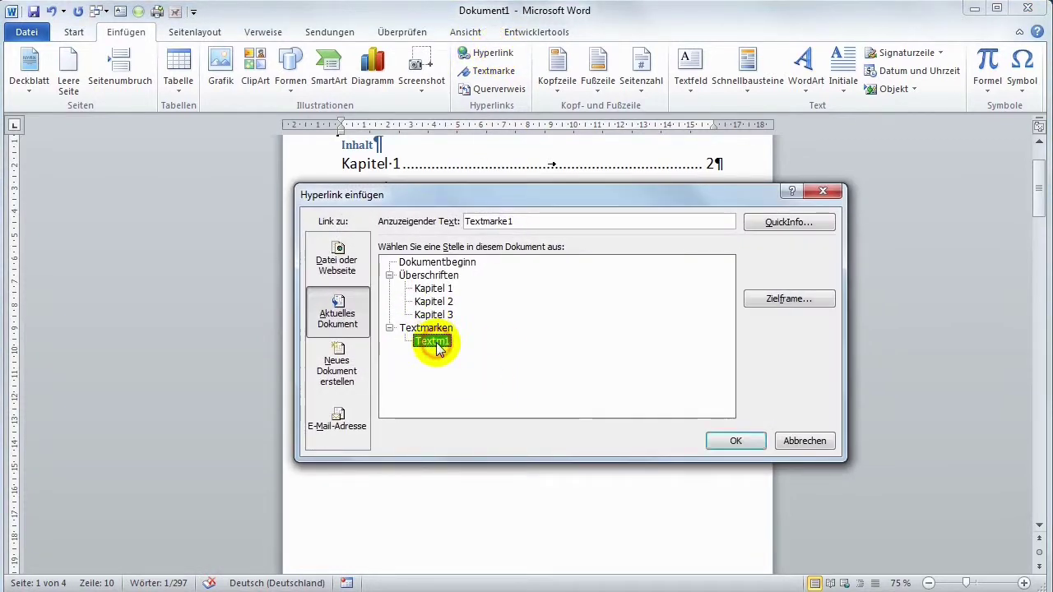
left_click(734, 440)
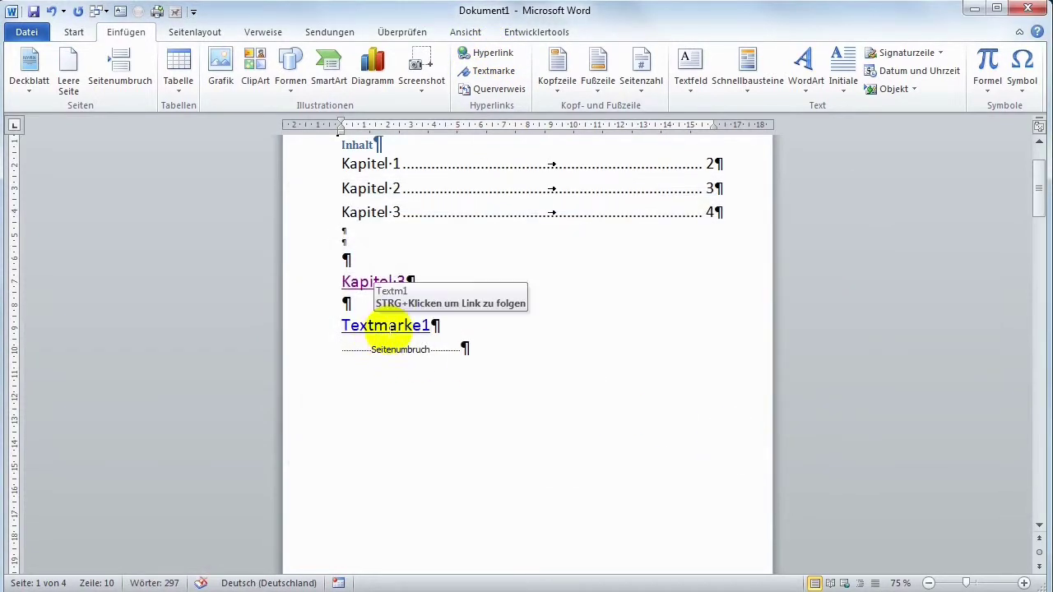
left_click(389, 335, "ctrl")
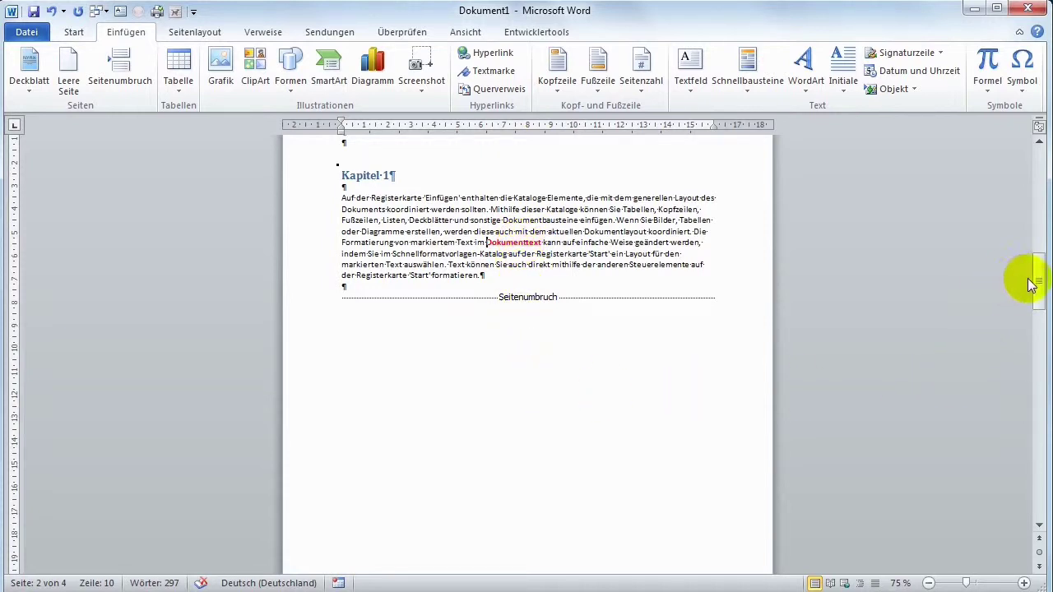
left_click_drag(1030, 284, 1035, 174)
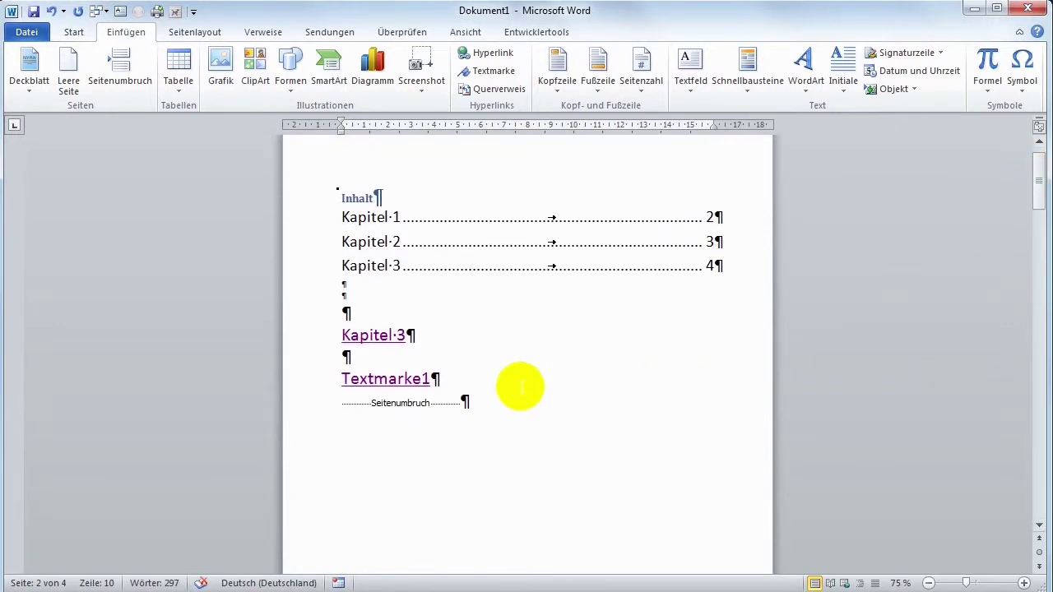
left_click(505, 381)
key("Return")
key("Return")
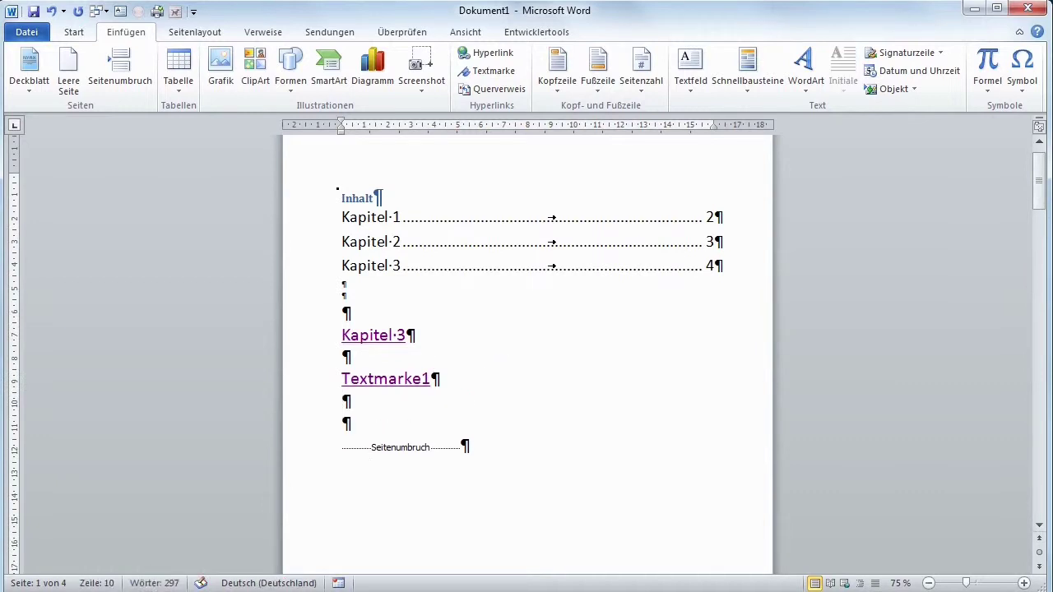
type("www.")
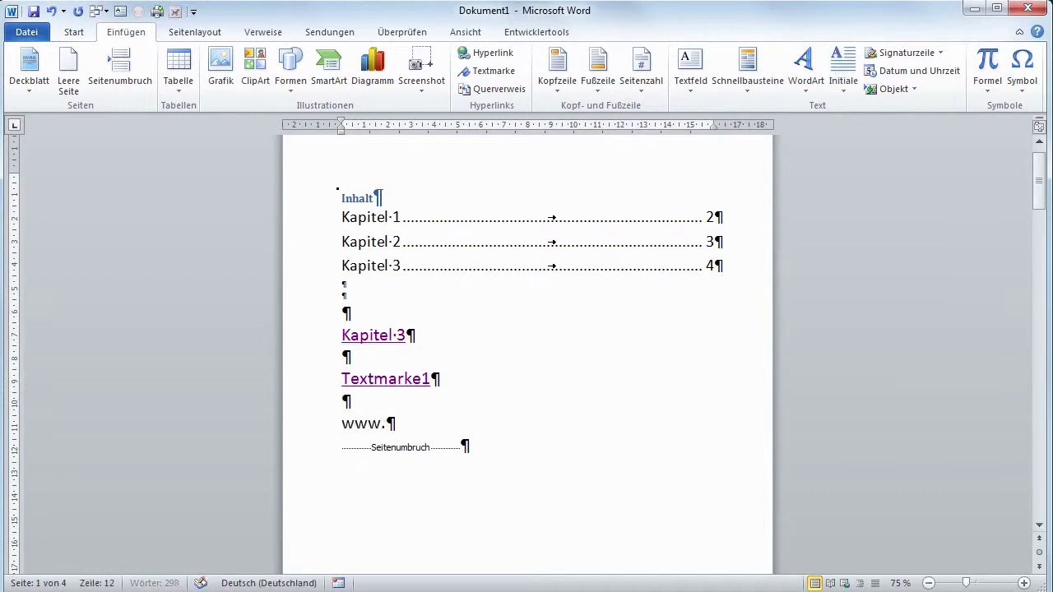
type("googel")
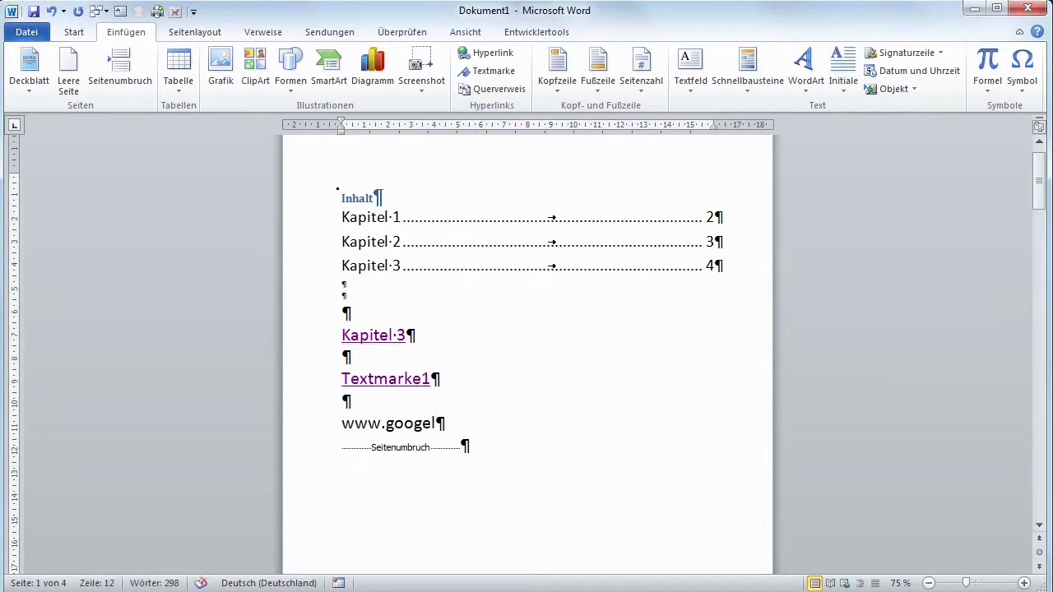
key("BackSpace")
key("BackSpace")
type("le.d")
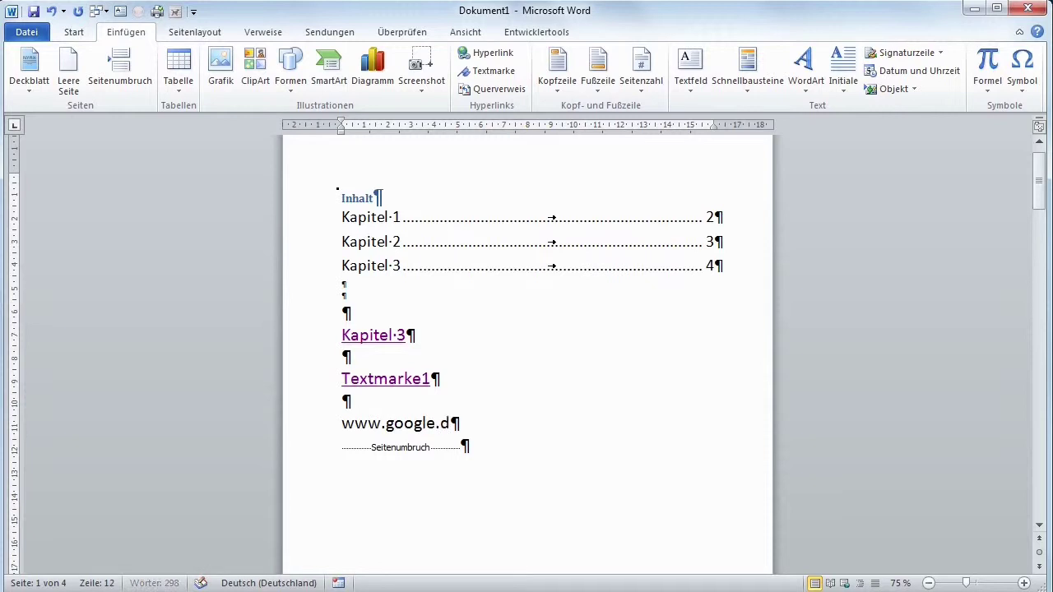
type("e")
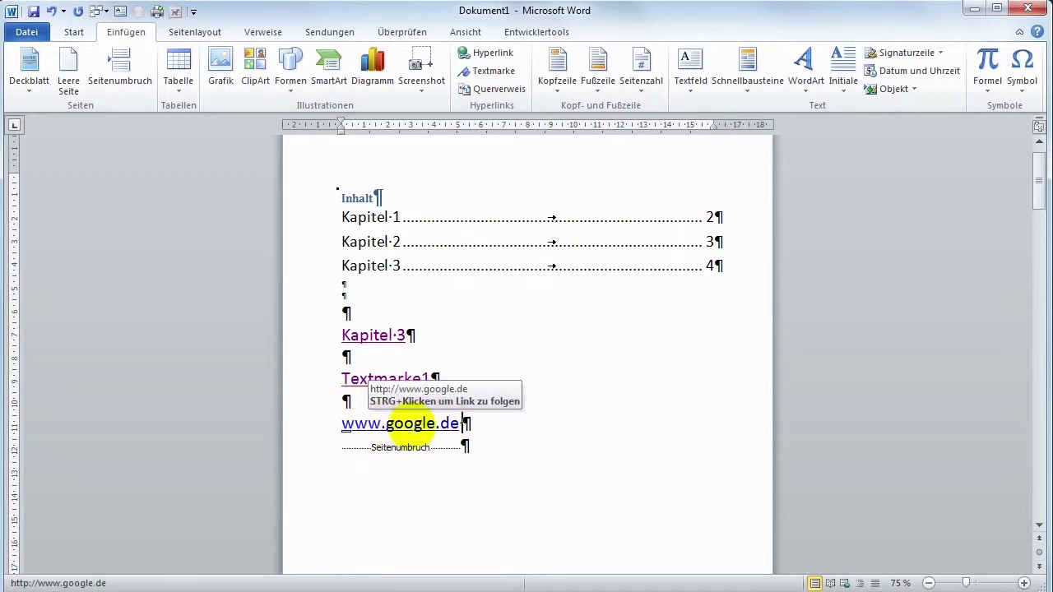
left_click(417, 423, "ctrl")
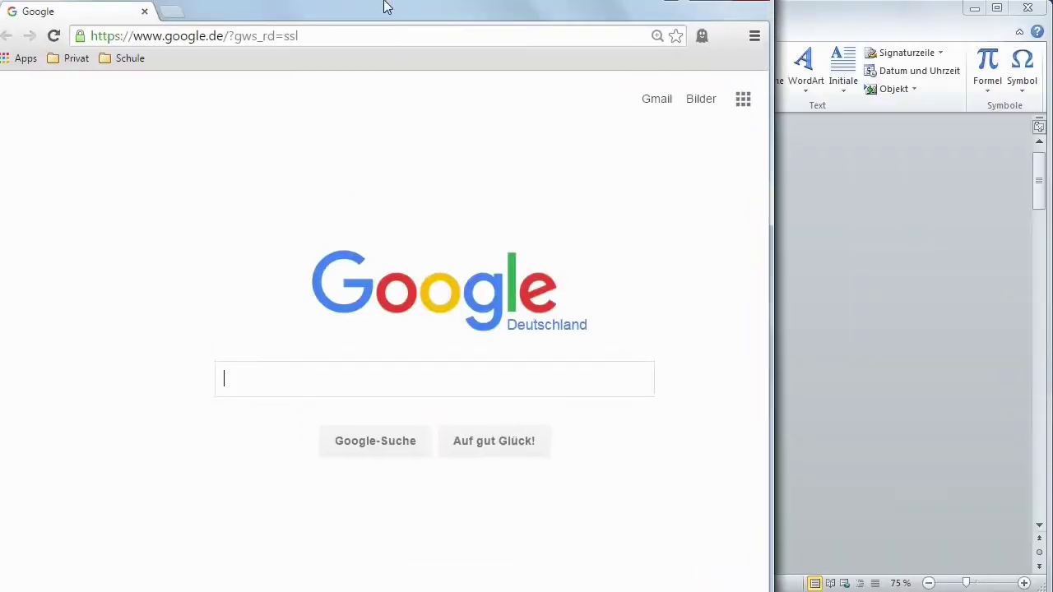
left_click_drag(387, 7, 481, 43)
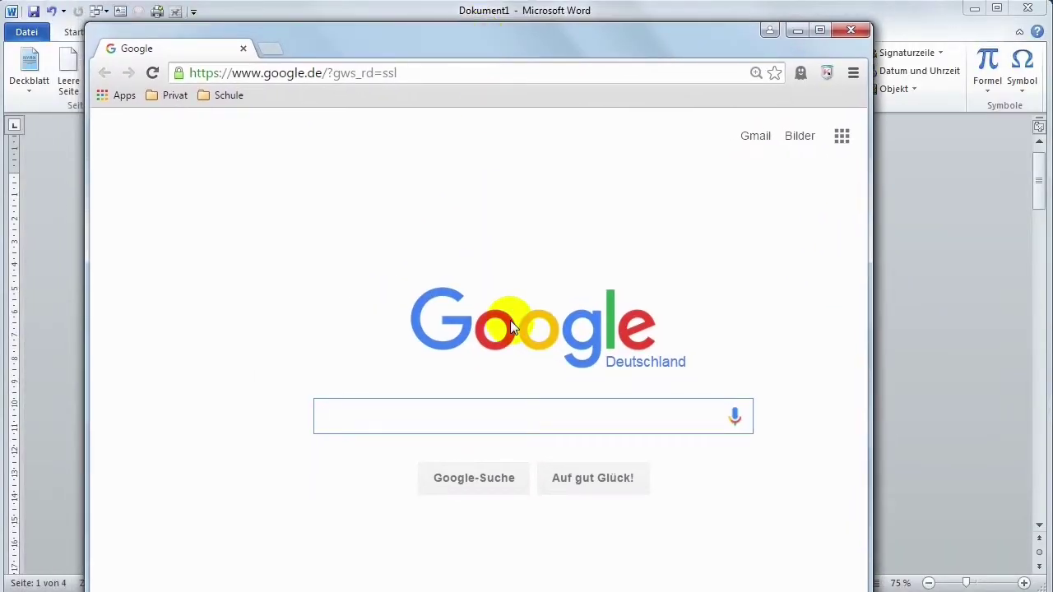
left_click(849, 33)
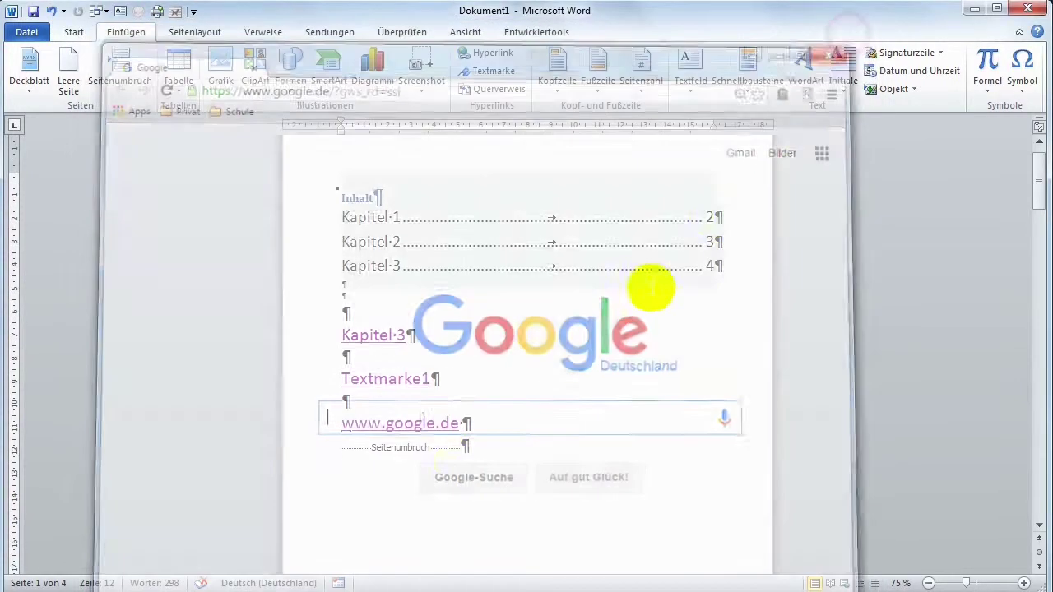
left_click(285, 434)
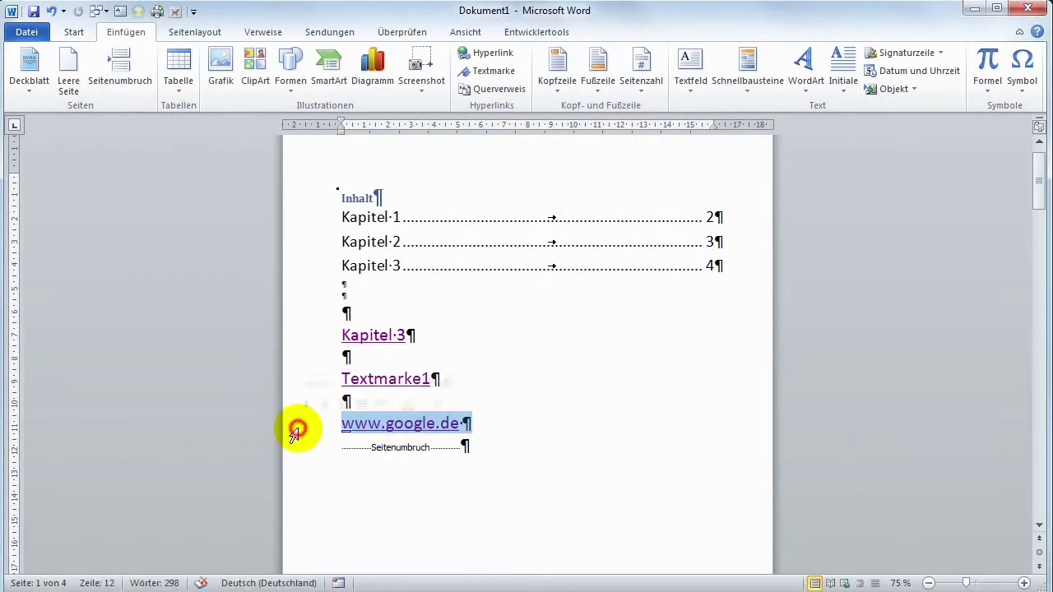
left_click(95, 37)
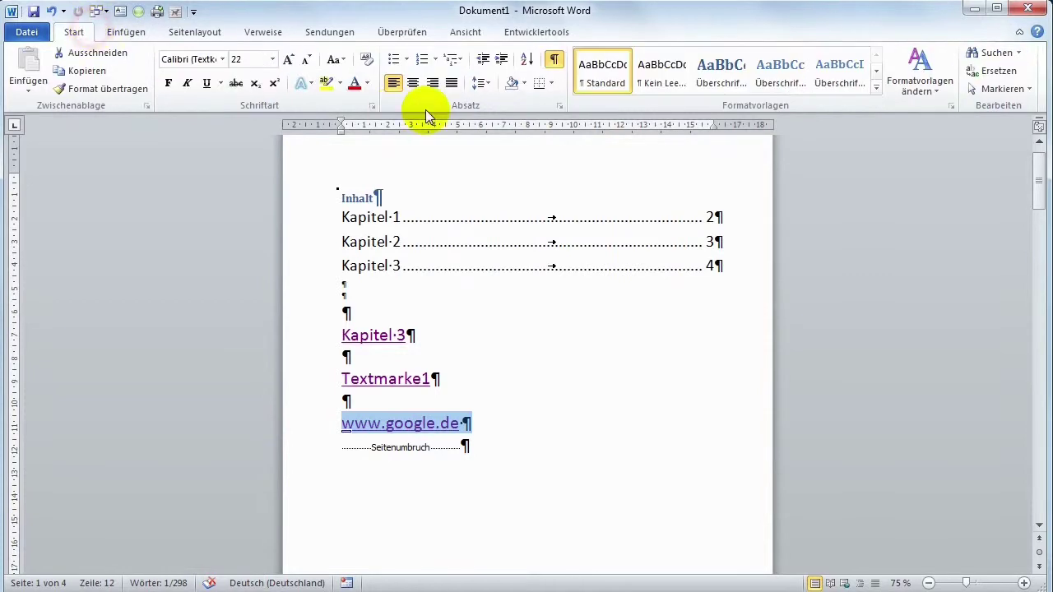
left_click(206, 83)
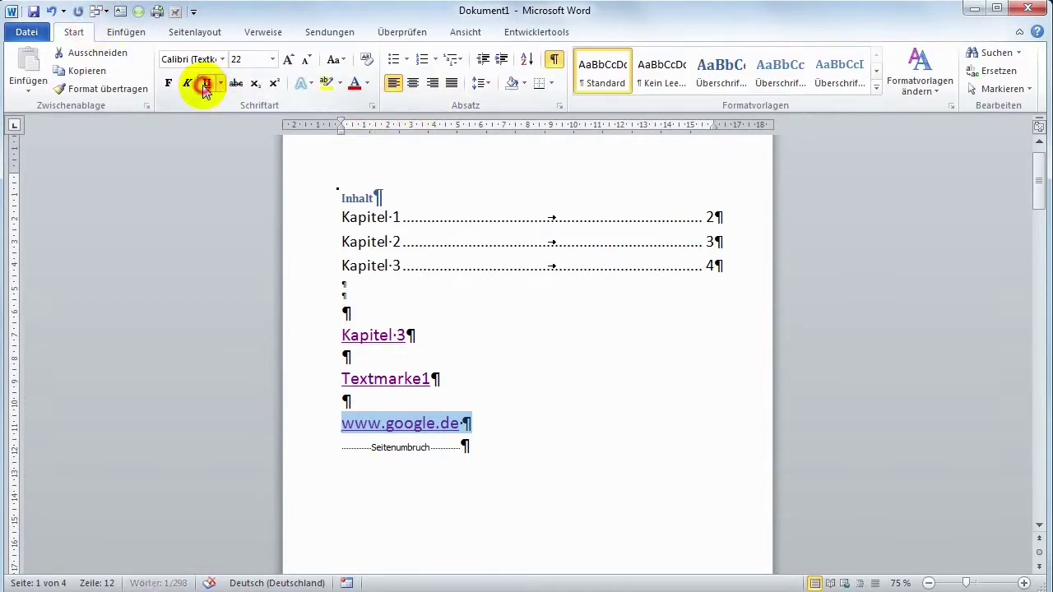
left_click(587, 383)
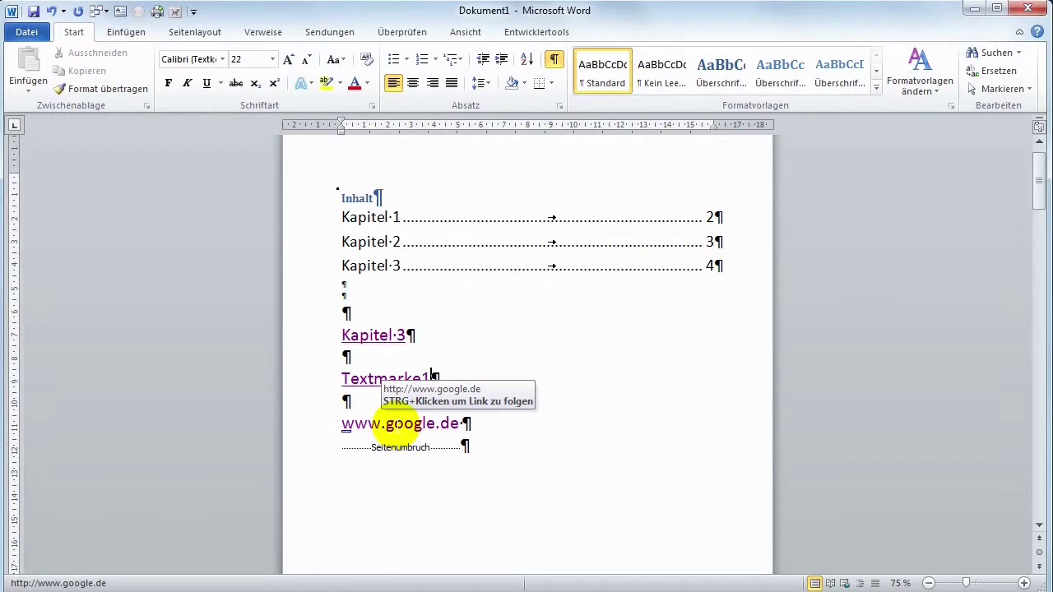
right_click(396, 426)
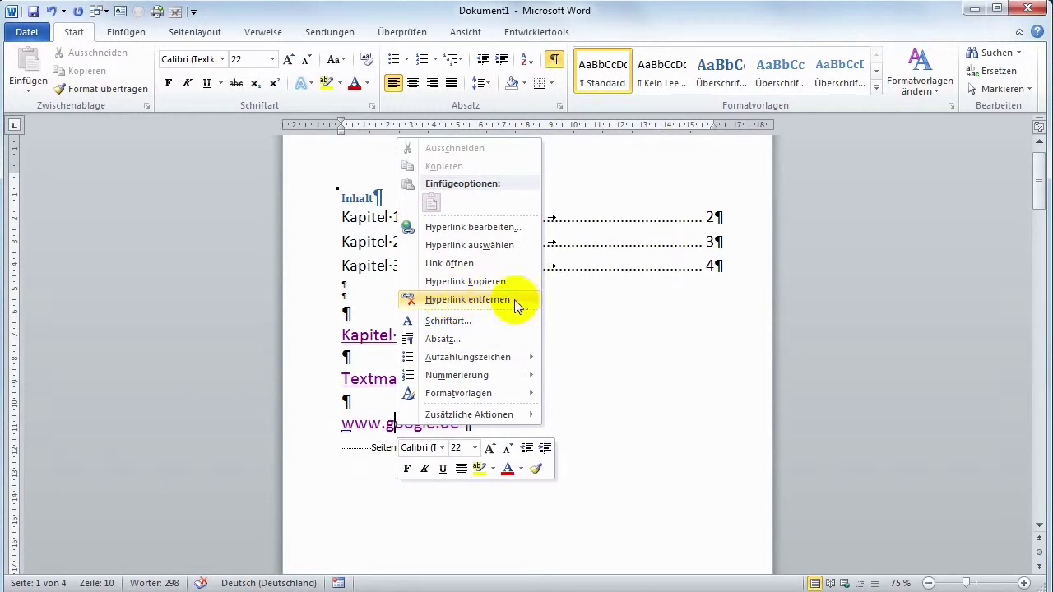
left_click(482, 301)
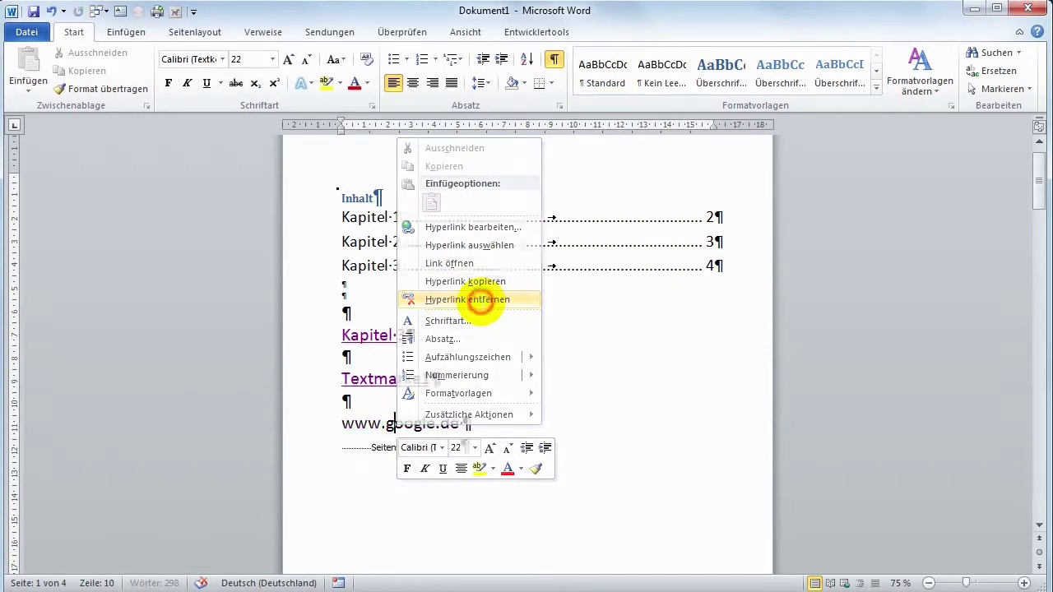